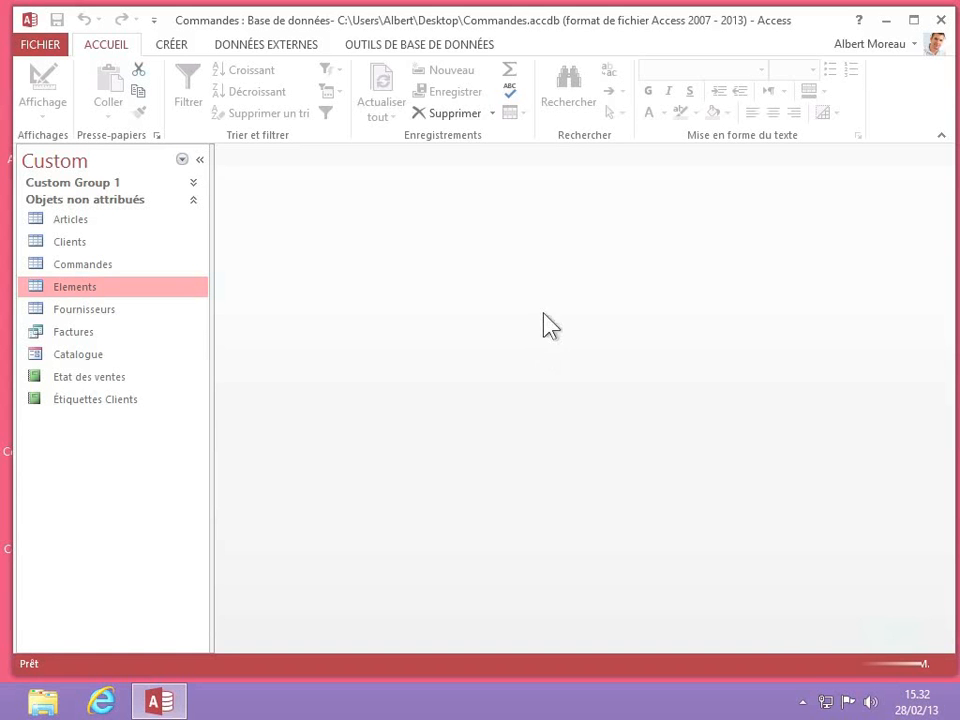
- Open the database relationships diagram and enforce referential integrity on the relationship between Fournisseurs and Articles
left_click(420, 48)
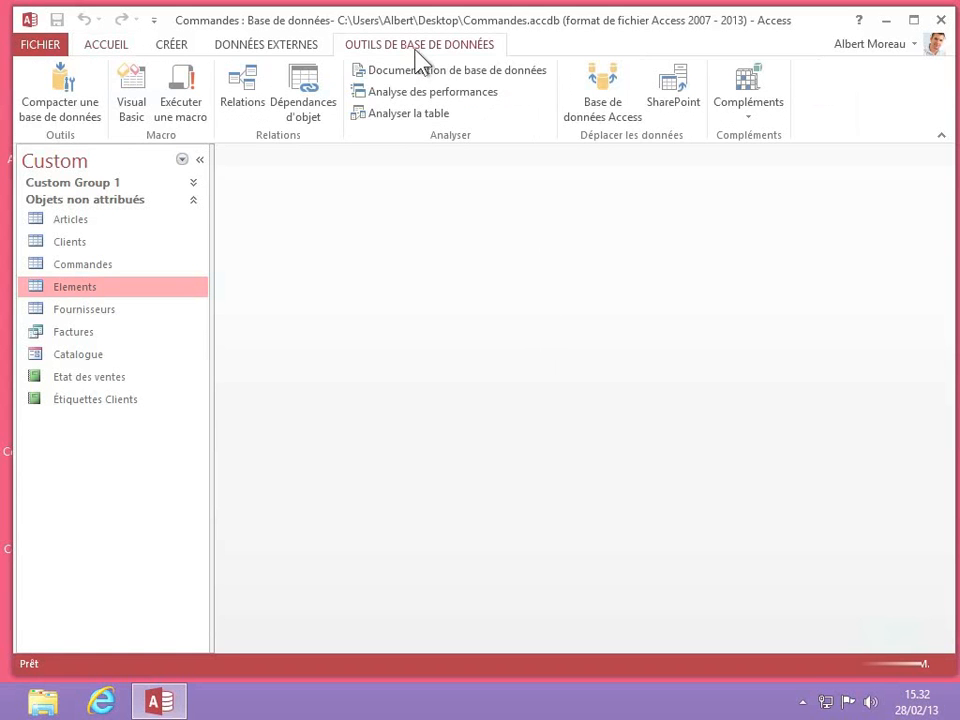
left_click(245, 95)
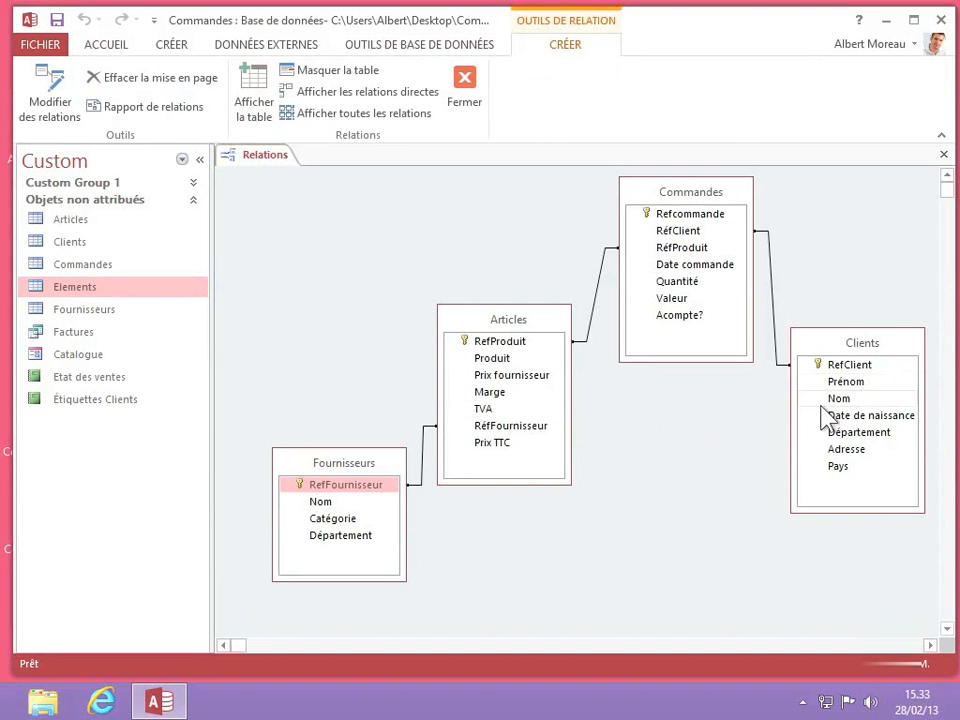
left_click(423, 465)
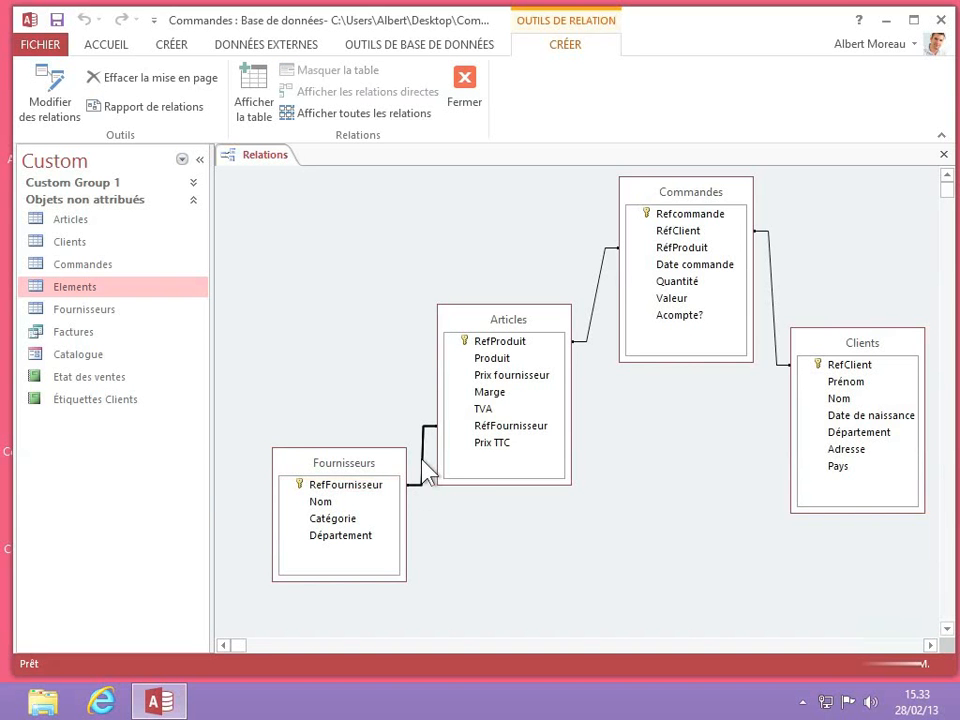
right_click(427, 478)
left_click(437, 470)
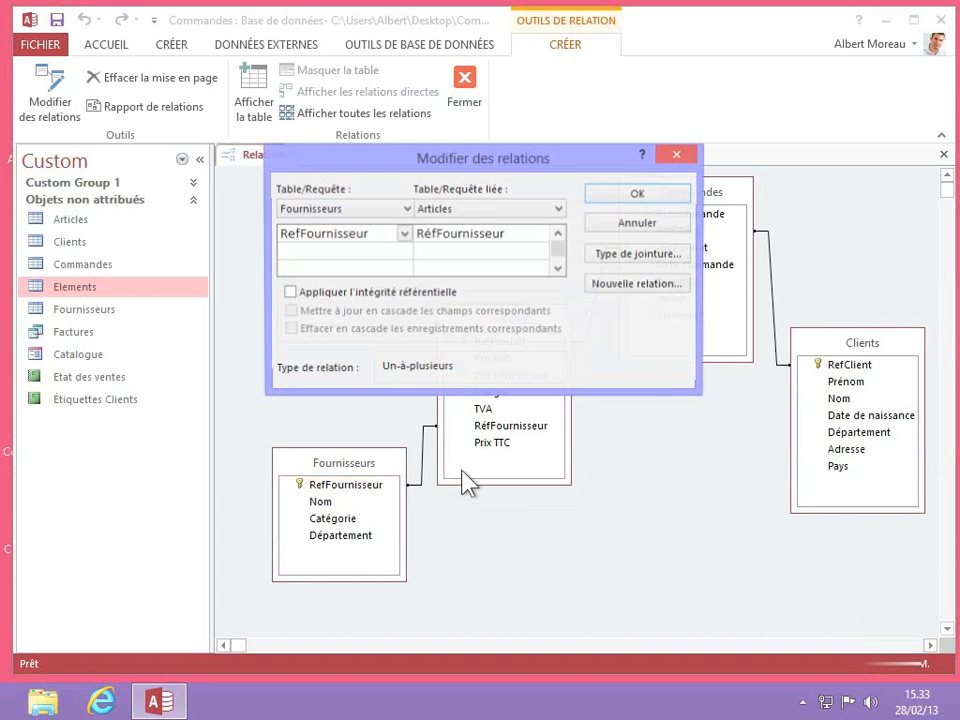
left_click(289, 292)
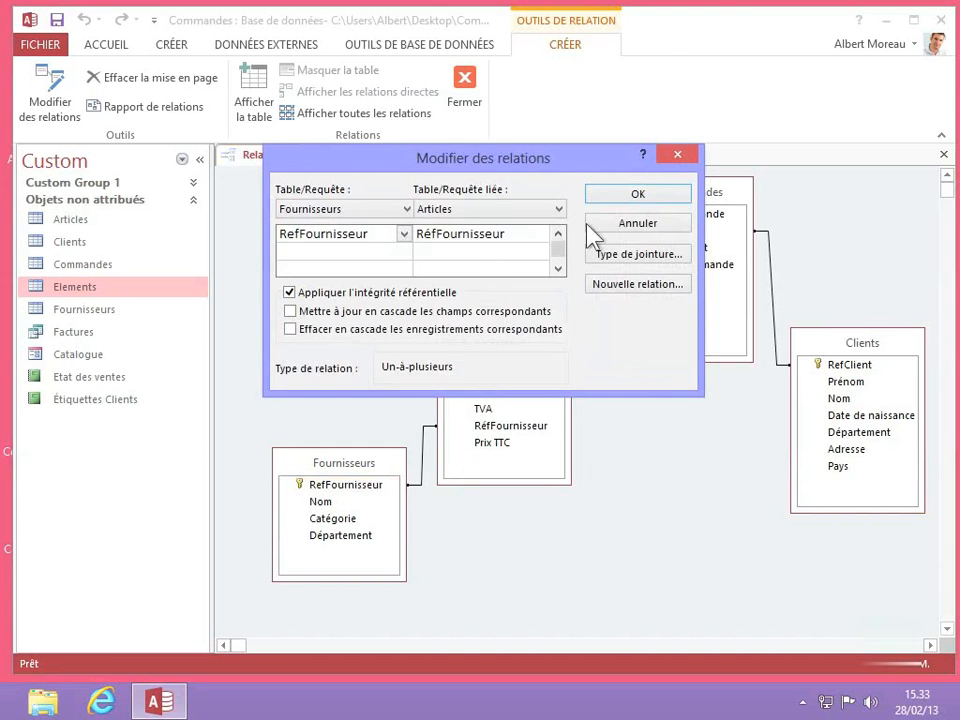
left_click(643, 194)
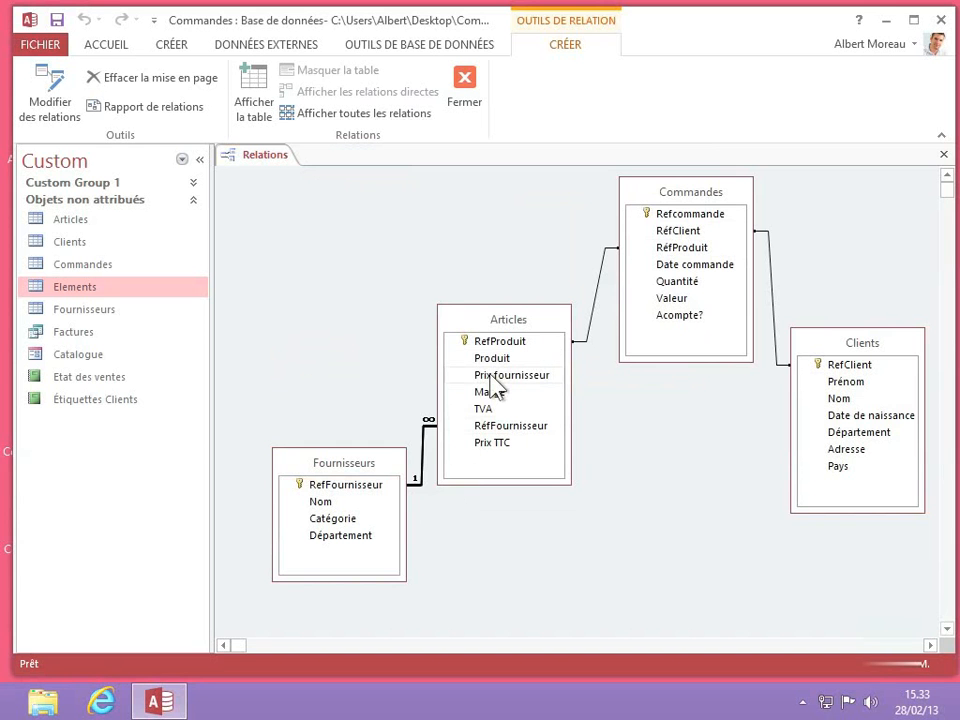
- Delete the relationship between the Articles and Commandes tables permanently
left_click(596, 298)
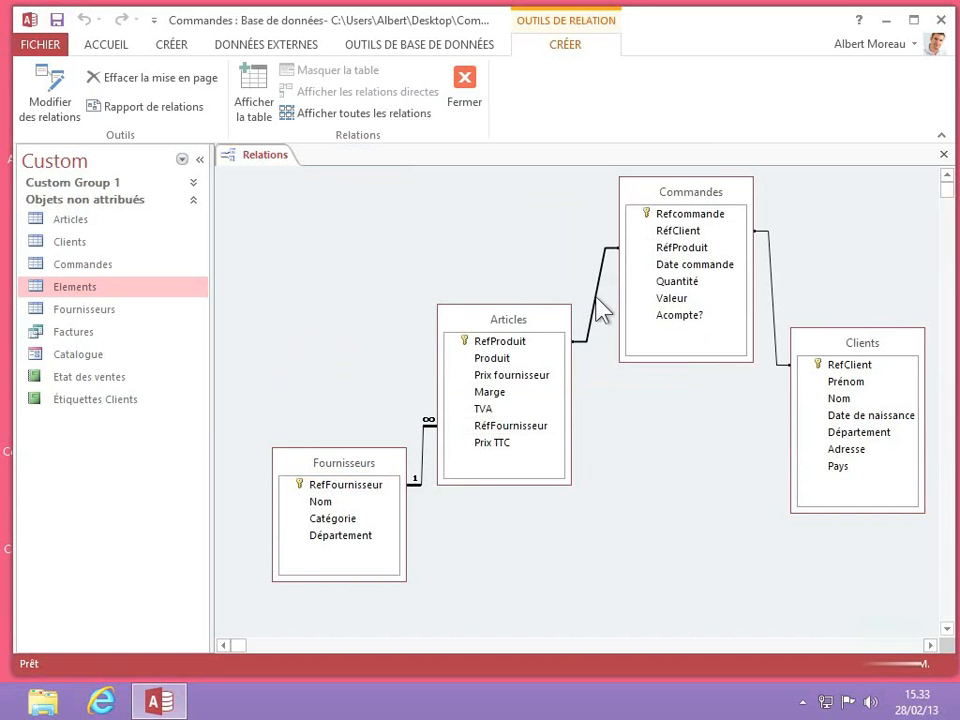
key("Delete")
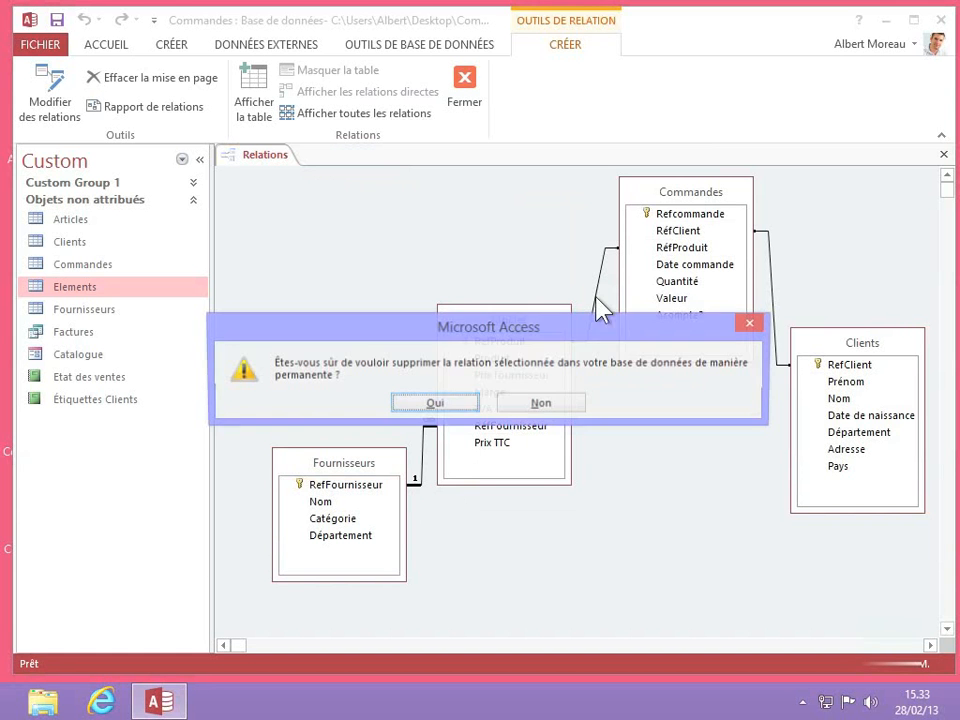
left_click(436, 405)
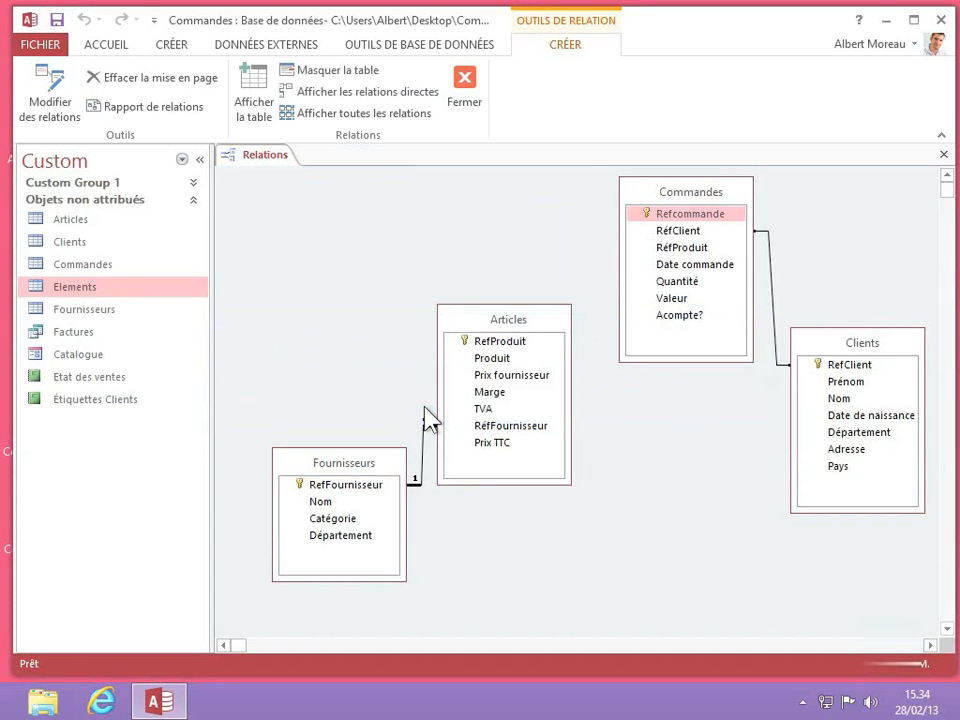
- Look over the fields and records of the Elements table, and close it again
double_click(63, 295)
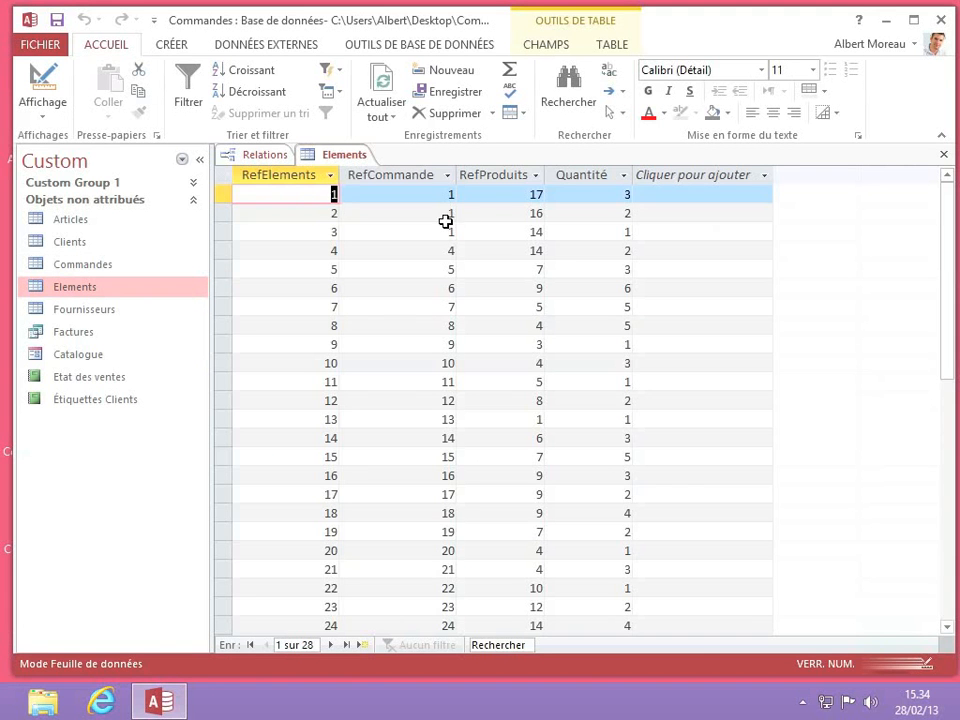
right_click(351, 159)
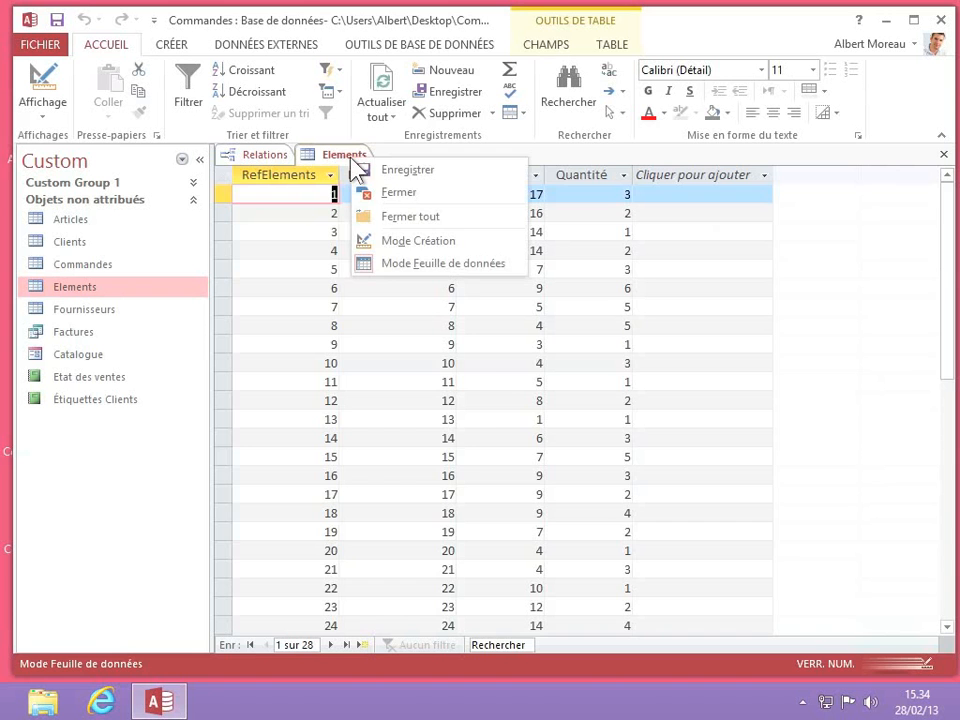
left_click(391, 194)
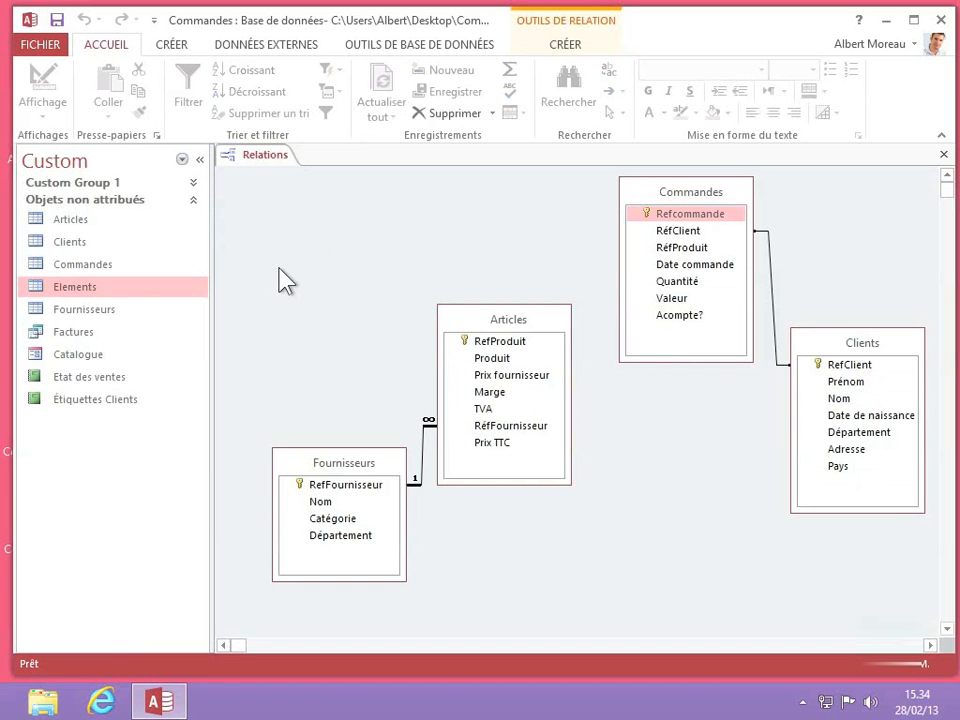
- Add the Elements table to the relationships diagram
left_click(548, 46)
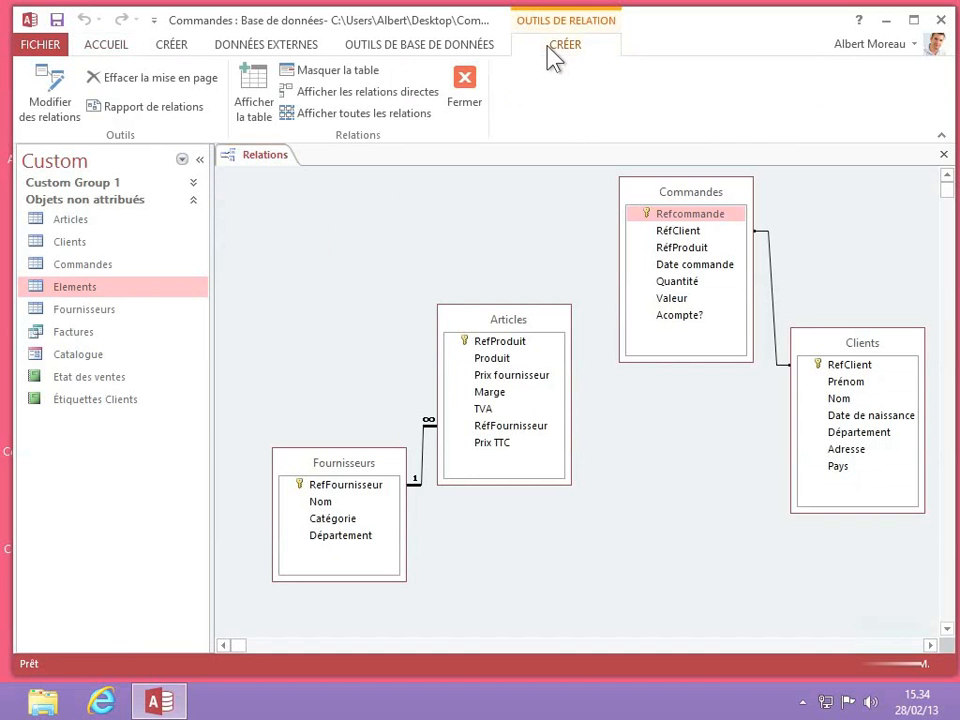
left_click(250, 104)
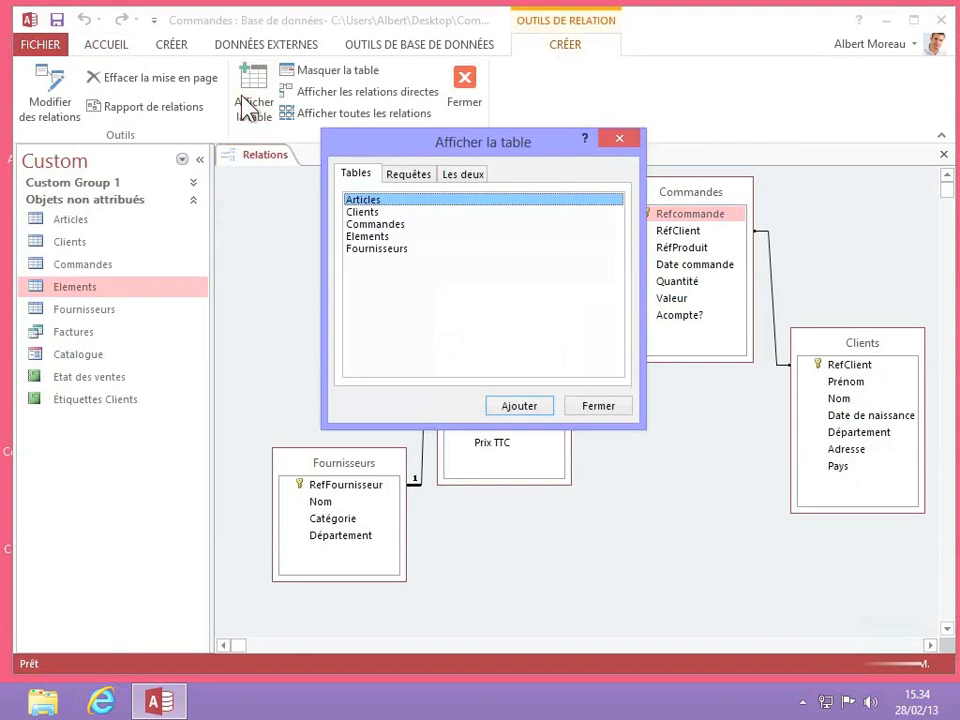
left_click(367, 238)
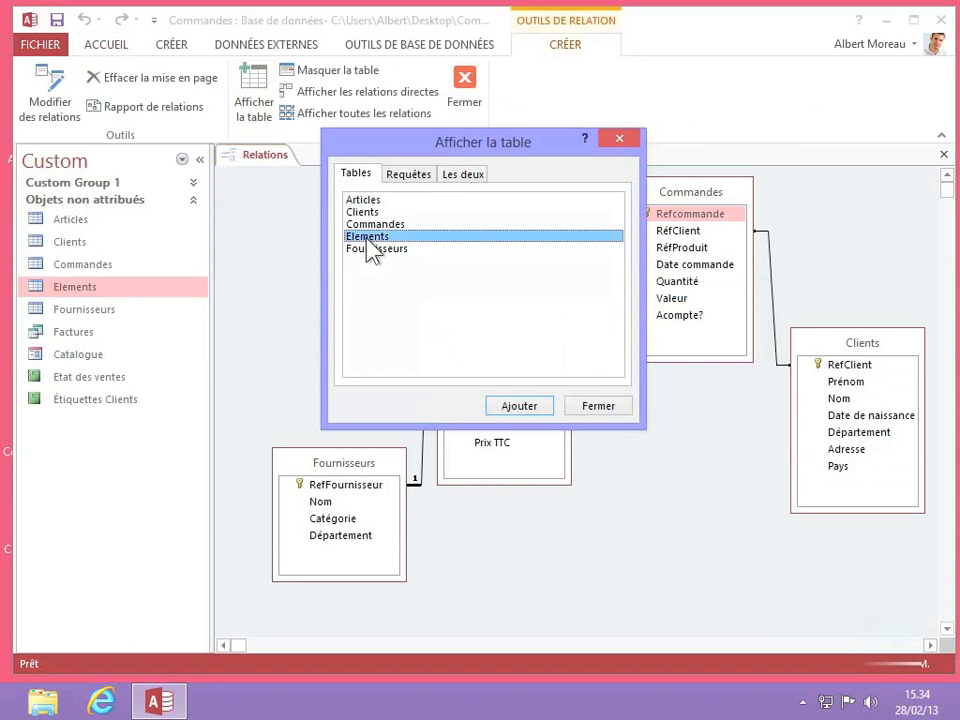
double_click(367, 240)
left_click(608, 408)
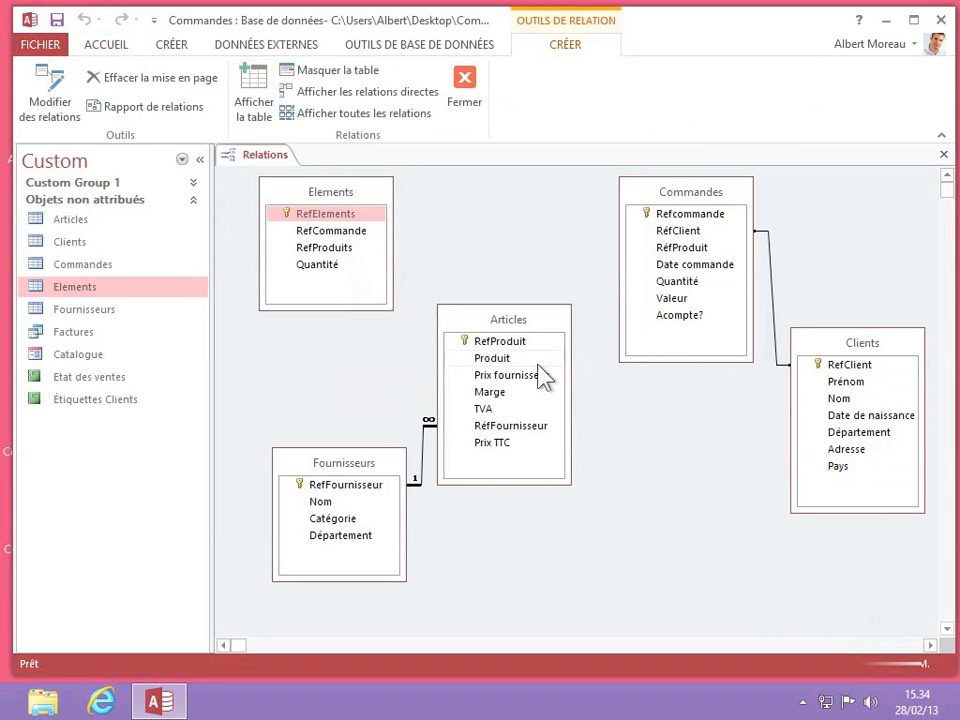
- Create relationships from RefProduit in Articles to RefProduits in Elements, and between RefCommande in Elements and Refcommande in Commandes
left_click_drag(503, 343, 333, 250)
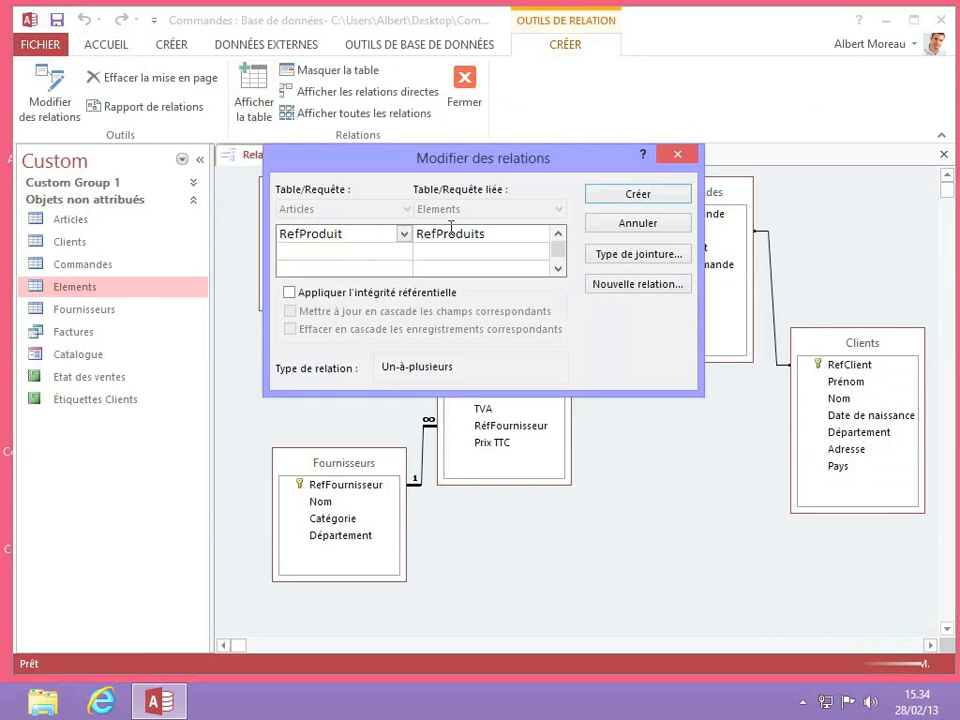
left_click(636, 199)
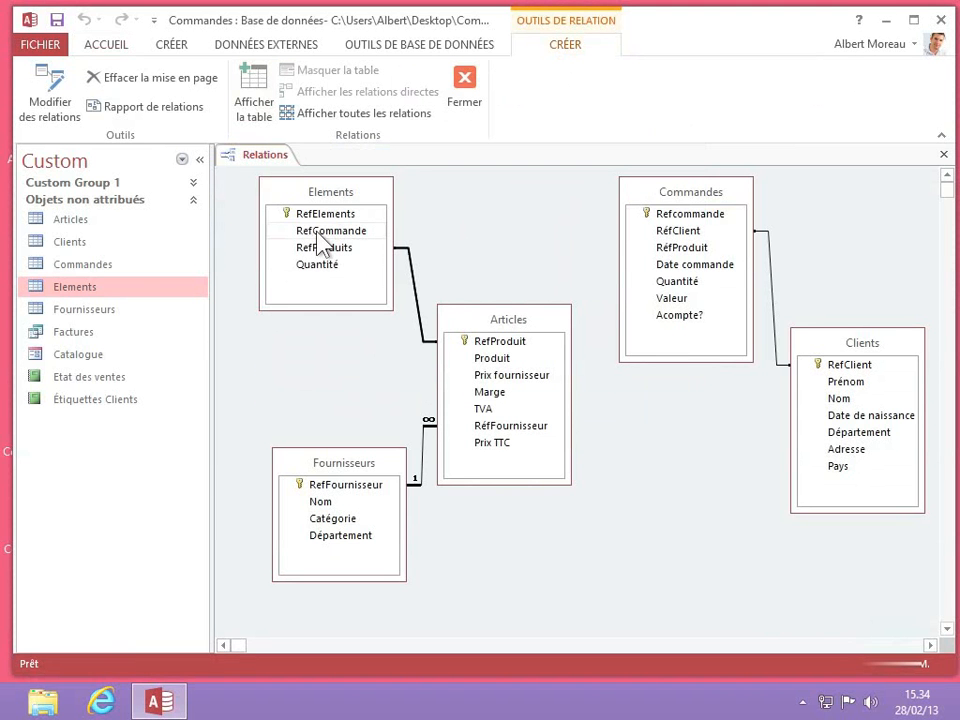
left_click_drag(318, 234, 688, 221)
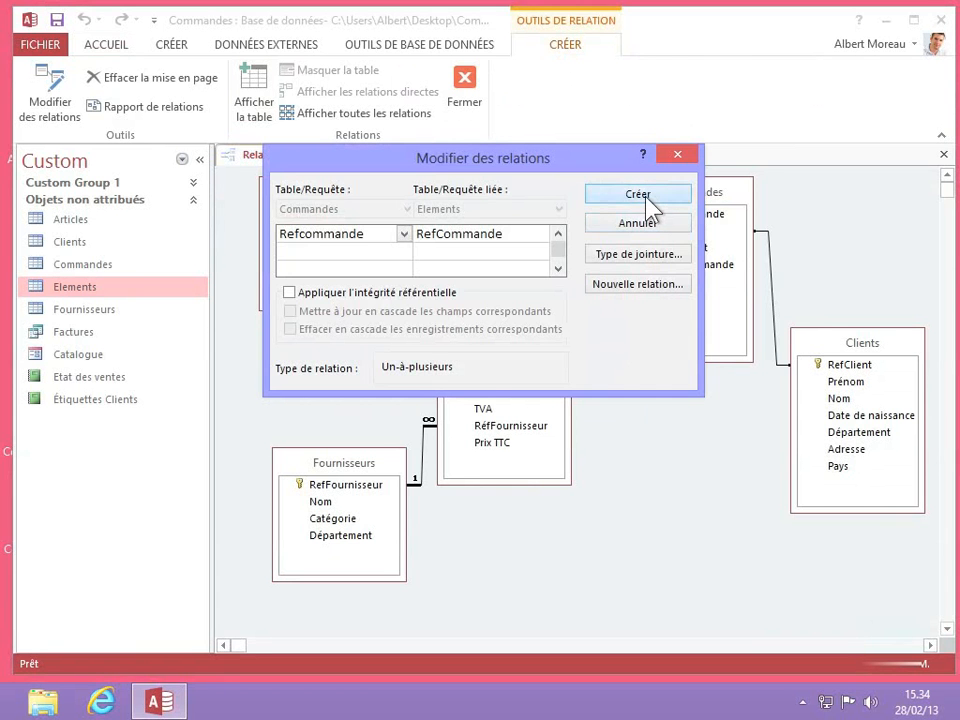
left_click(647, 197)
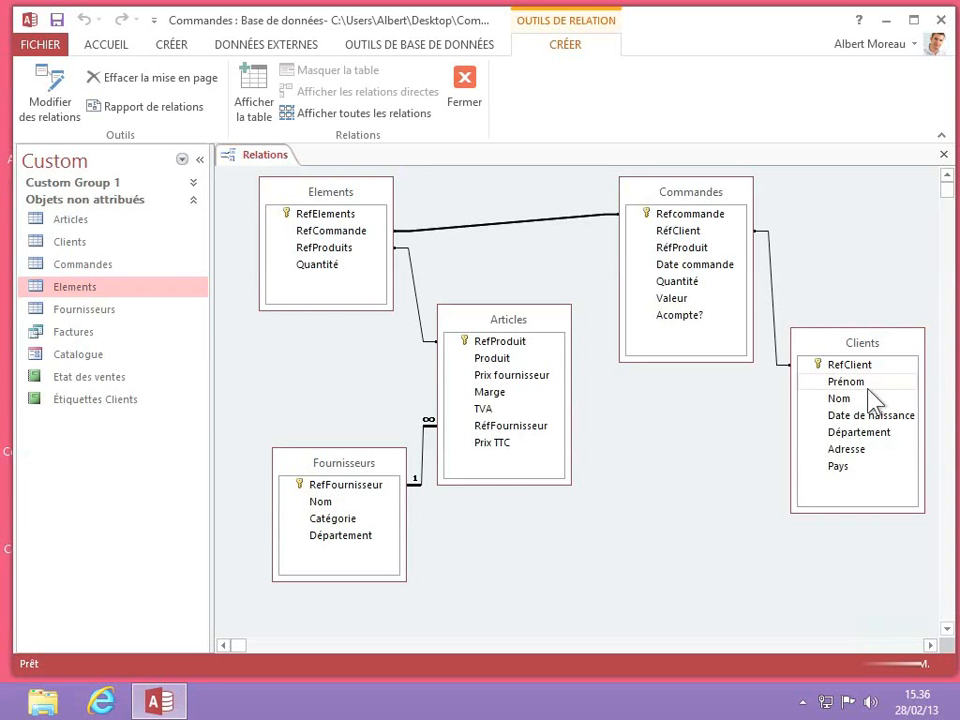
left_click(772, 280)
right_click(776, 285)
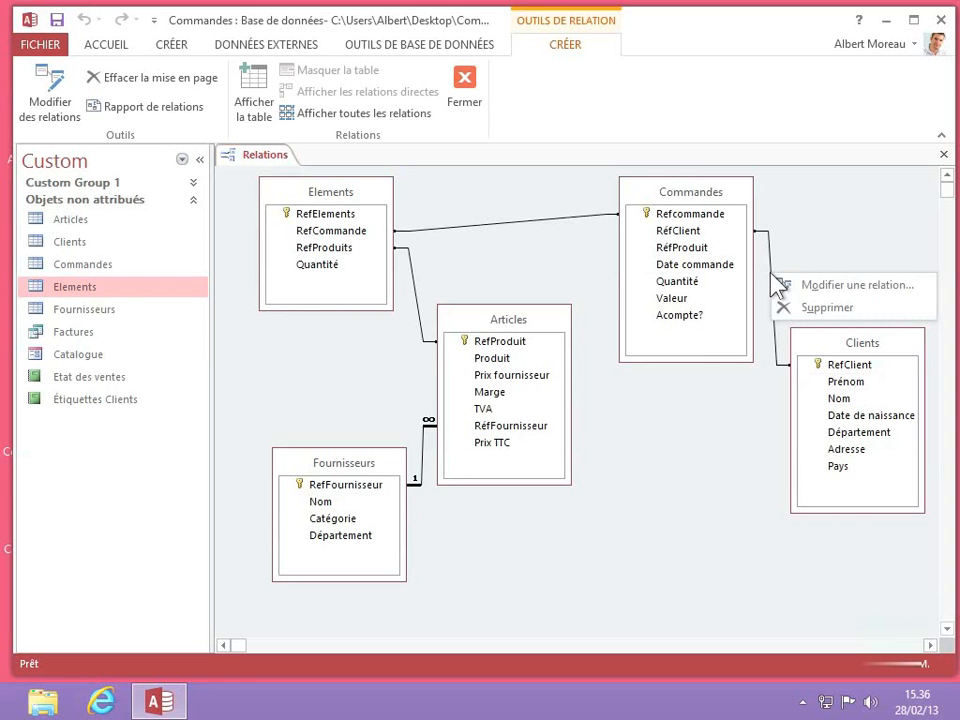
left_click(800, 284)
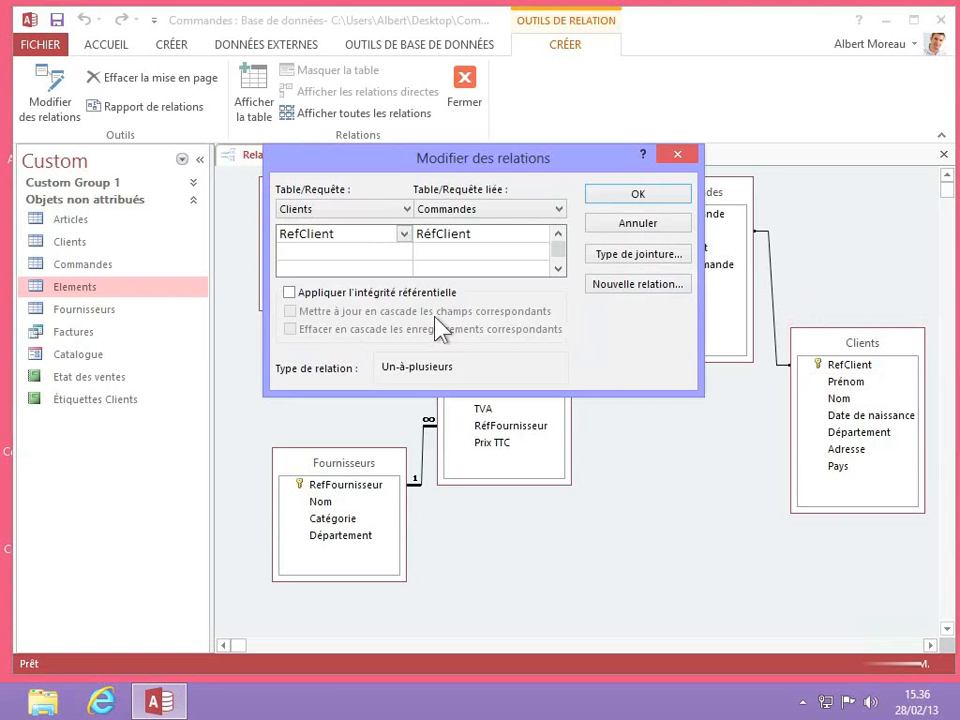
left_click(290, 293)
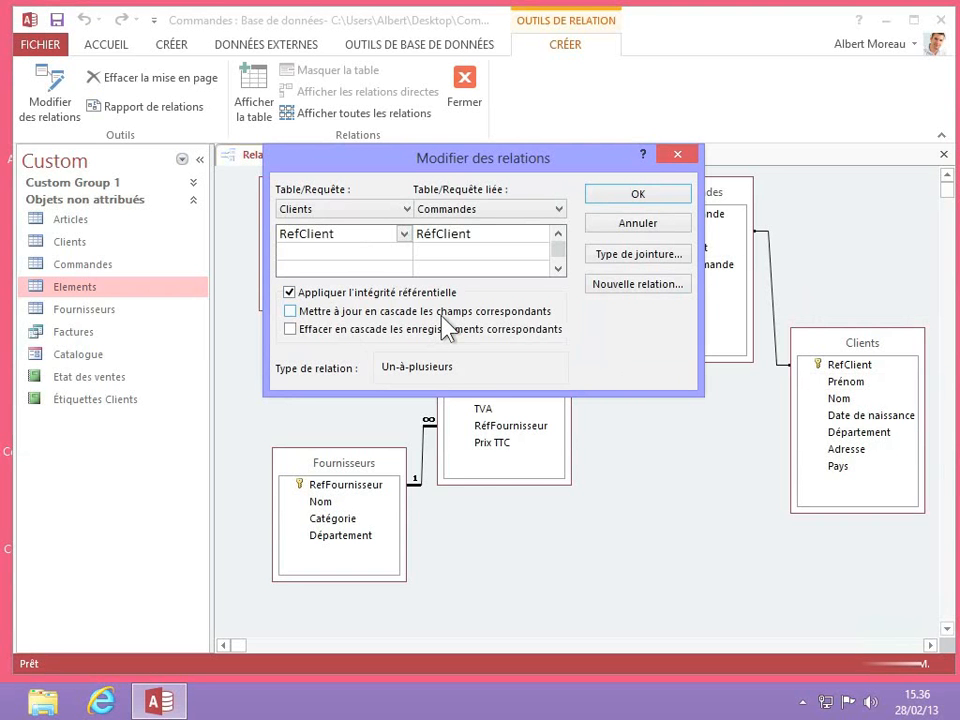
left_click(641, 228)
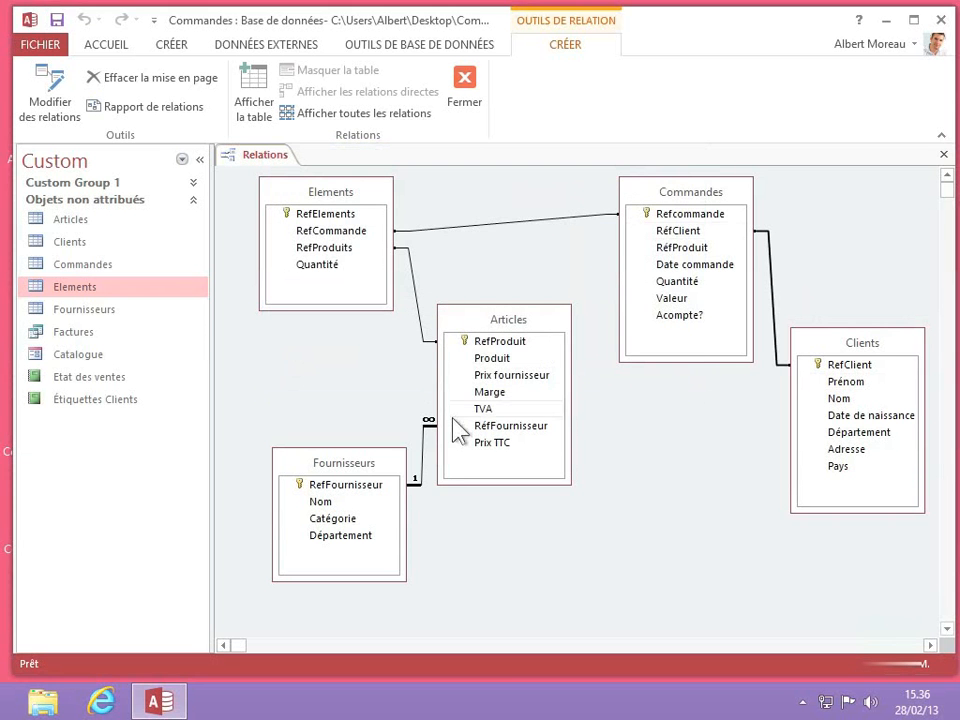
- Enable cascading updates of related fields and cascading deletion of related records for the Fournisseurs–Articles relationship
right_click(426, 432)
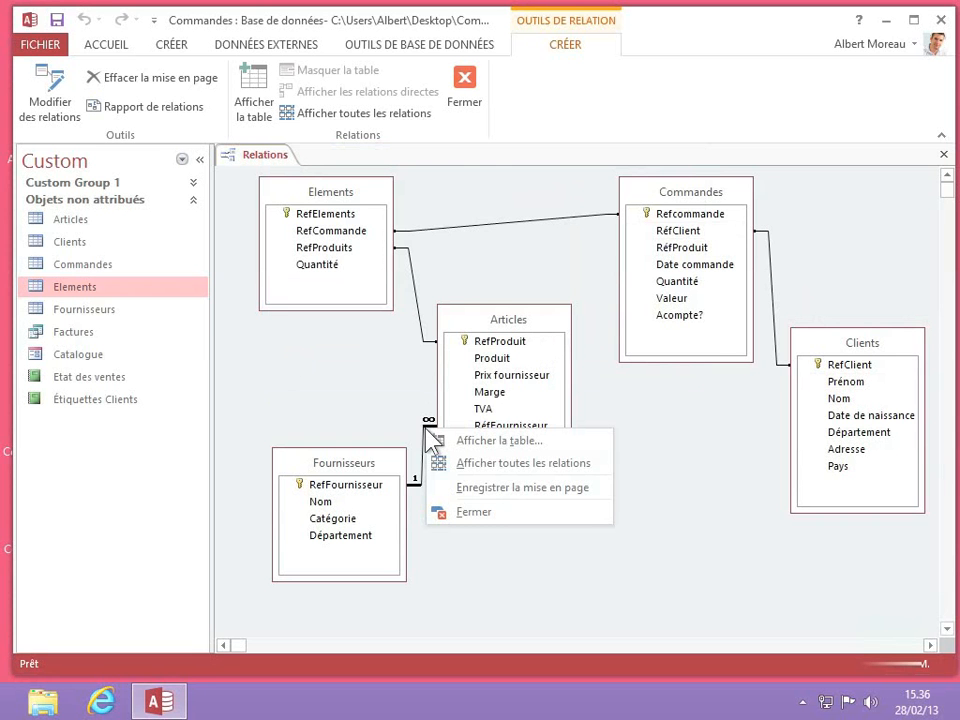
left_click(422, 438)
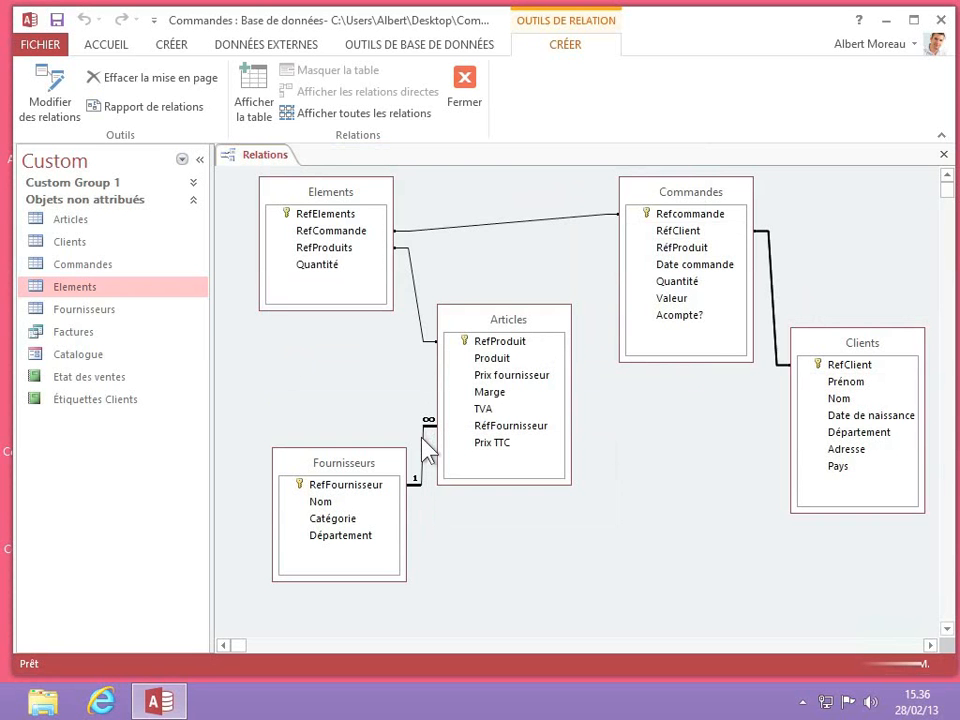
right_click(422, 439)
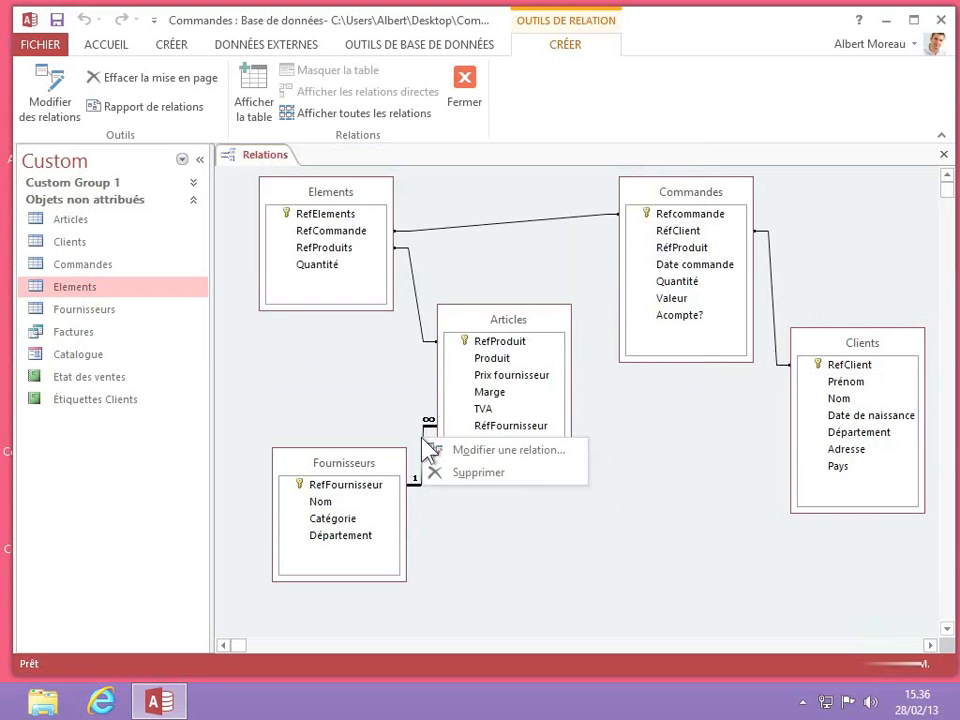
left_click(463, 450)
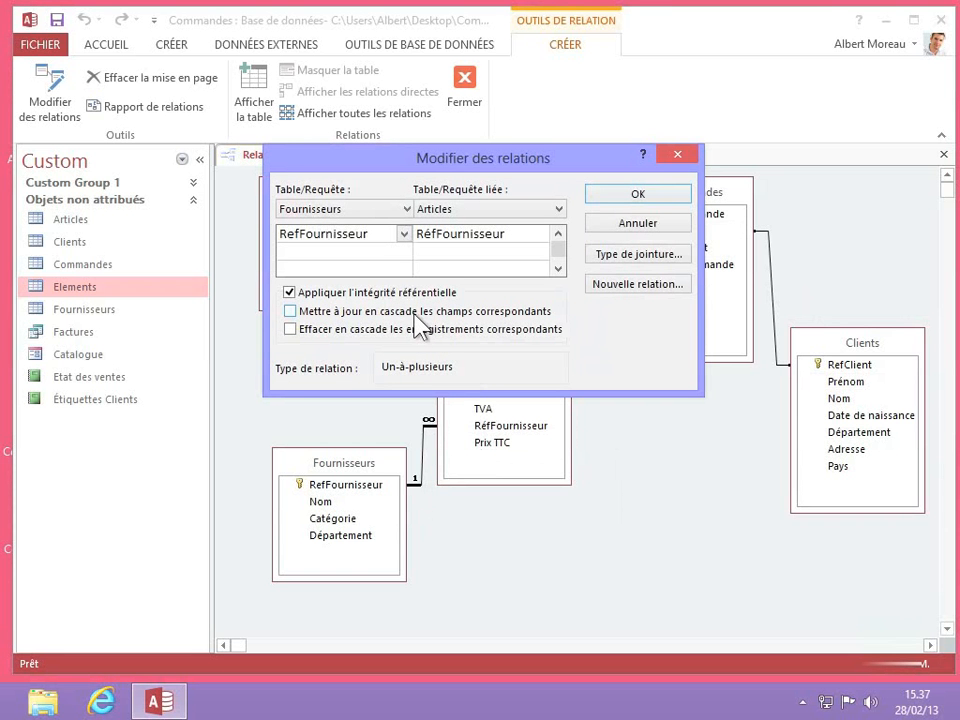
left_click(290, 312)
- Set the join type to option 1, including only rows where the joined fields are equal, and apply the relationship changes
left_click(645, 256)
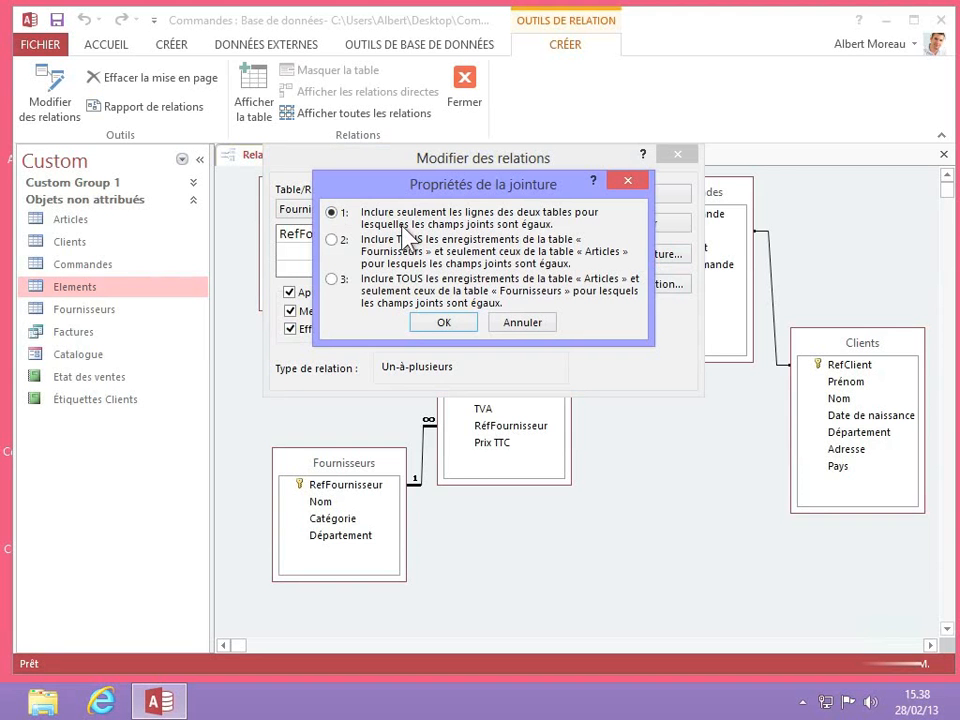
left_click(331, 241)
left_click(332, 280)
left_click(333, 214)
left_click(446, 326)
left_click(615, 193)
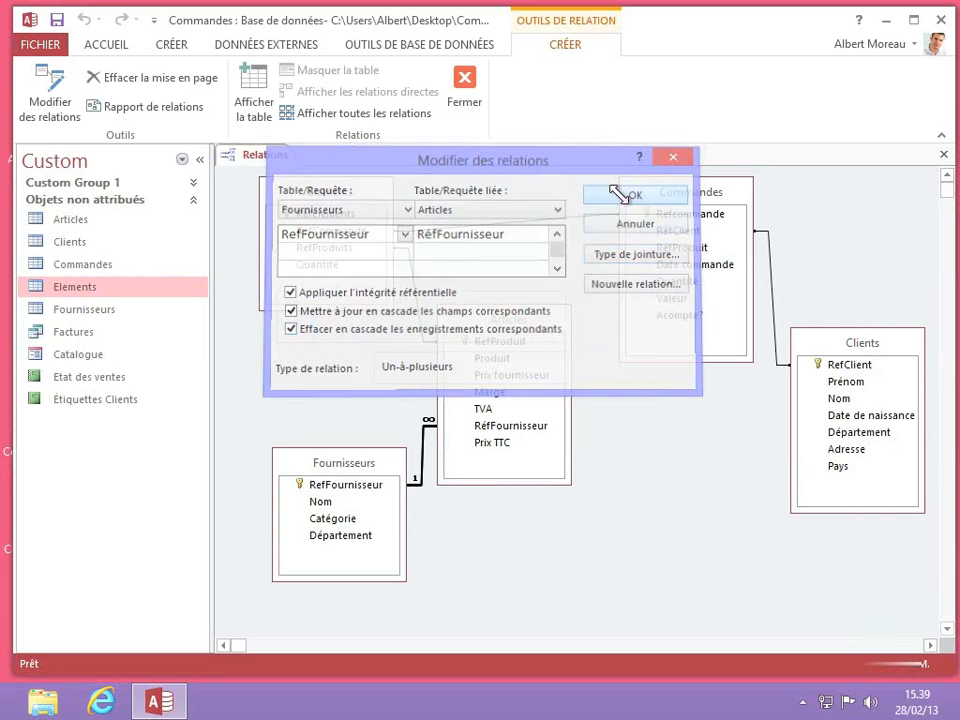